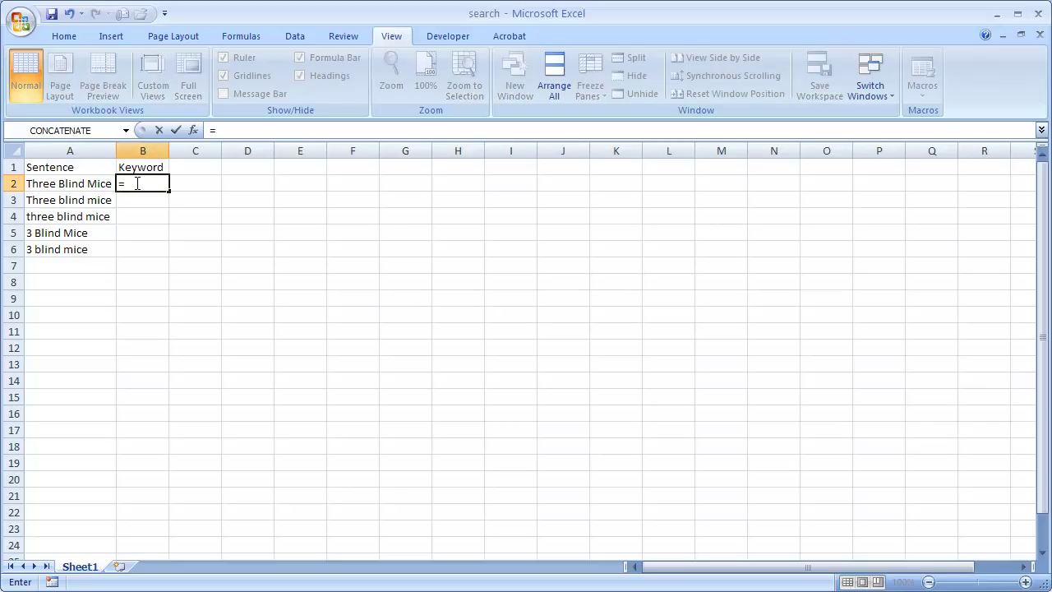
- Enter a SEARCH formula in cell B2 that looks for three, without quotation marks, in cell A2
type("search")
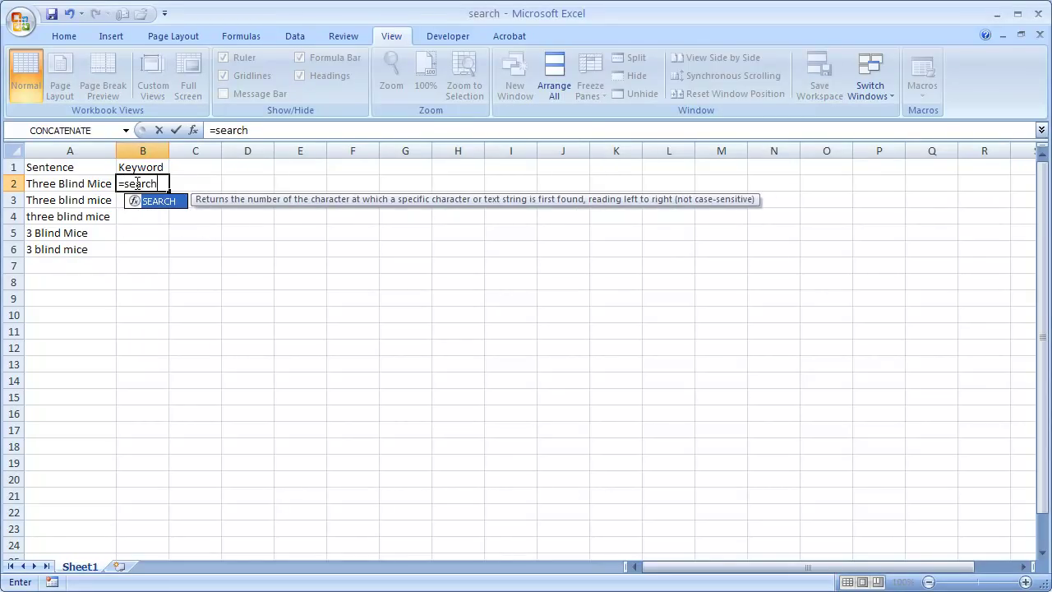
type("(")
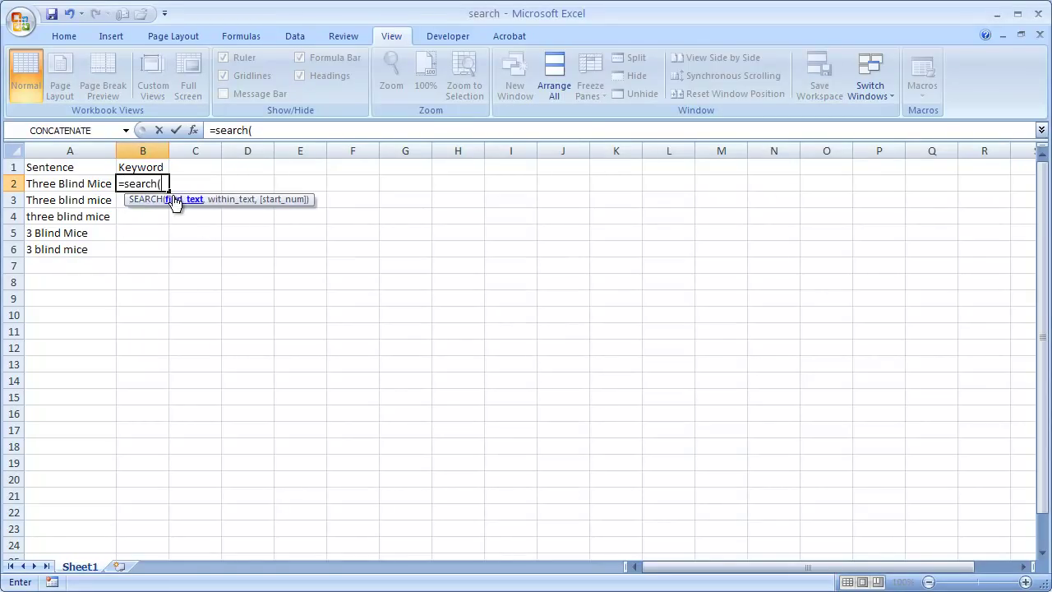
left_click(264, 129)
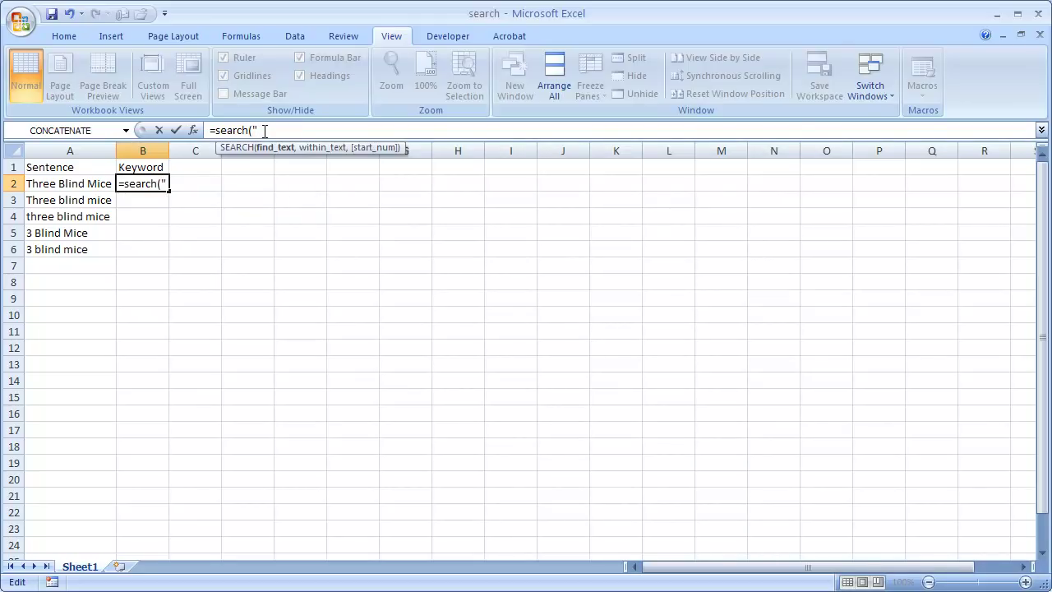
key("BackSpace")
type("three,")
left_click(96, 183)
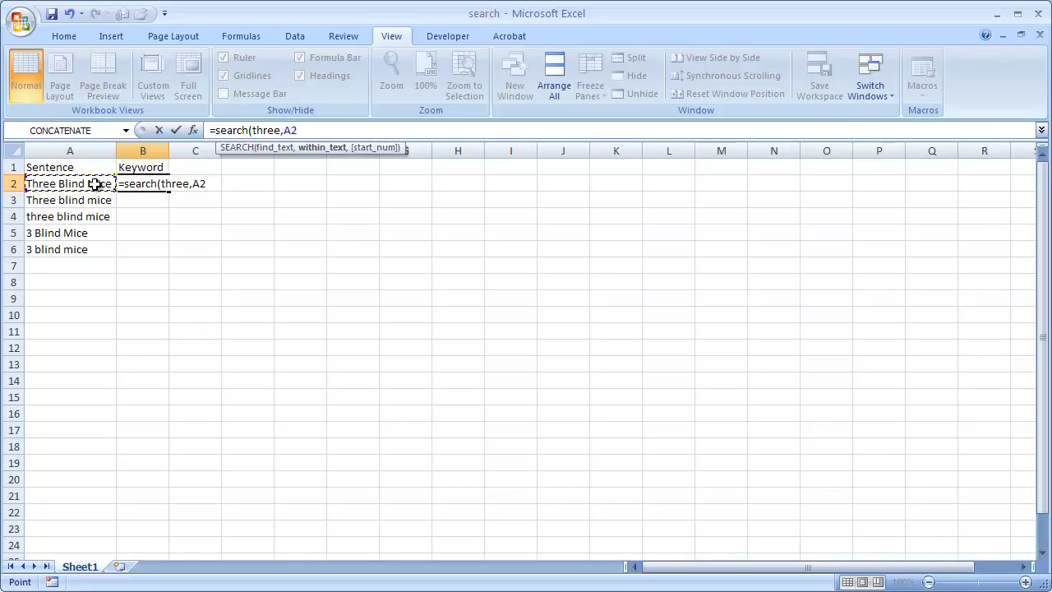
key("Return")
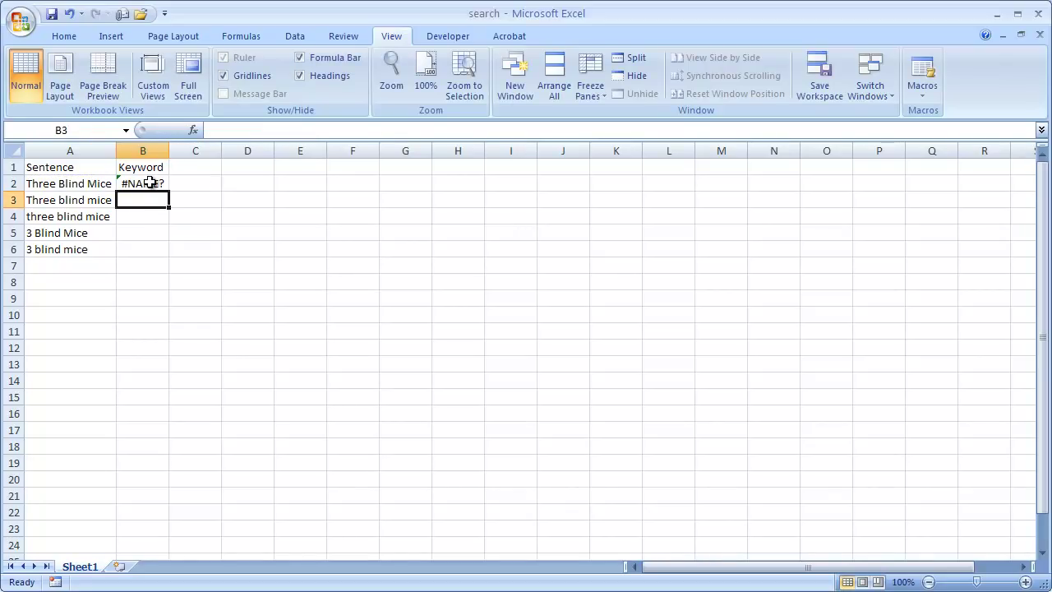
- Correct B2's formula to =SEARCH("three",A2) and fill it down through B6
left_click(149, 182)
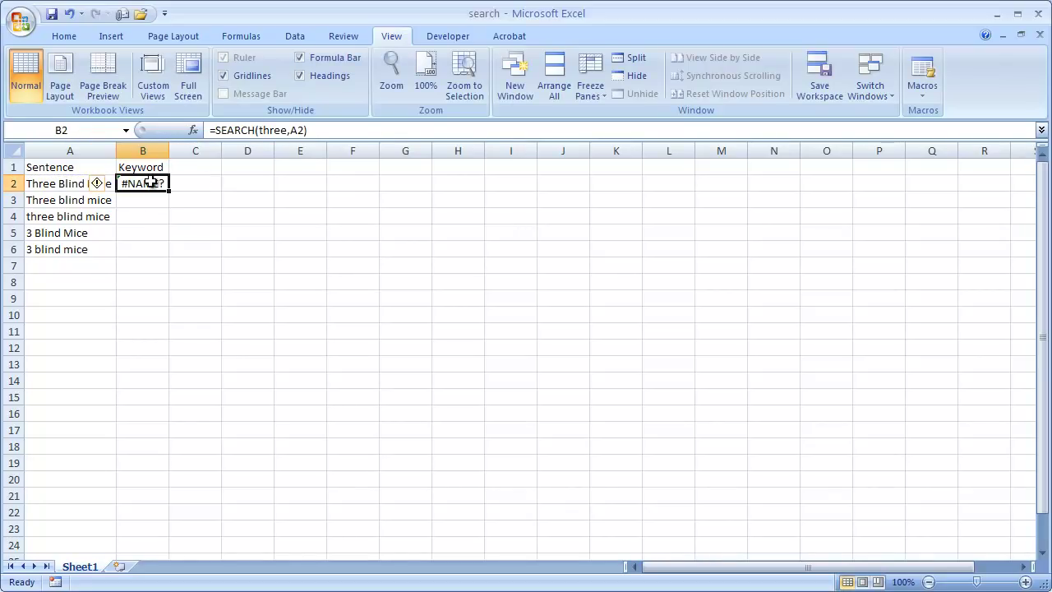
left_click(259, 130)
type("\"")
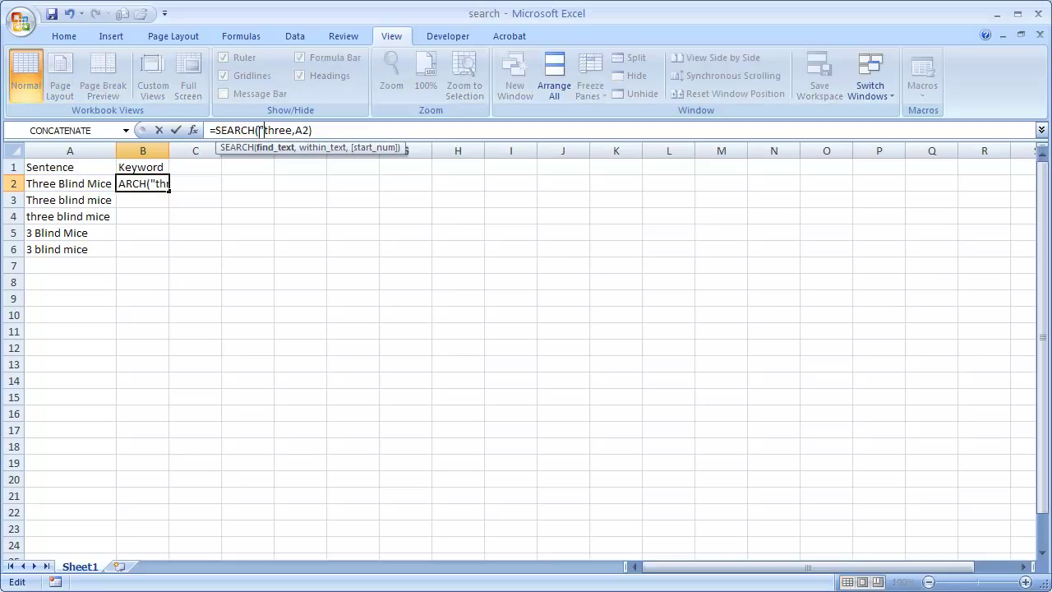
left_click(293, 130)
type("\"")
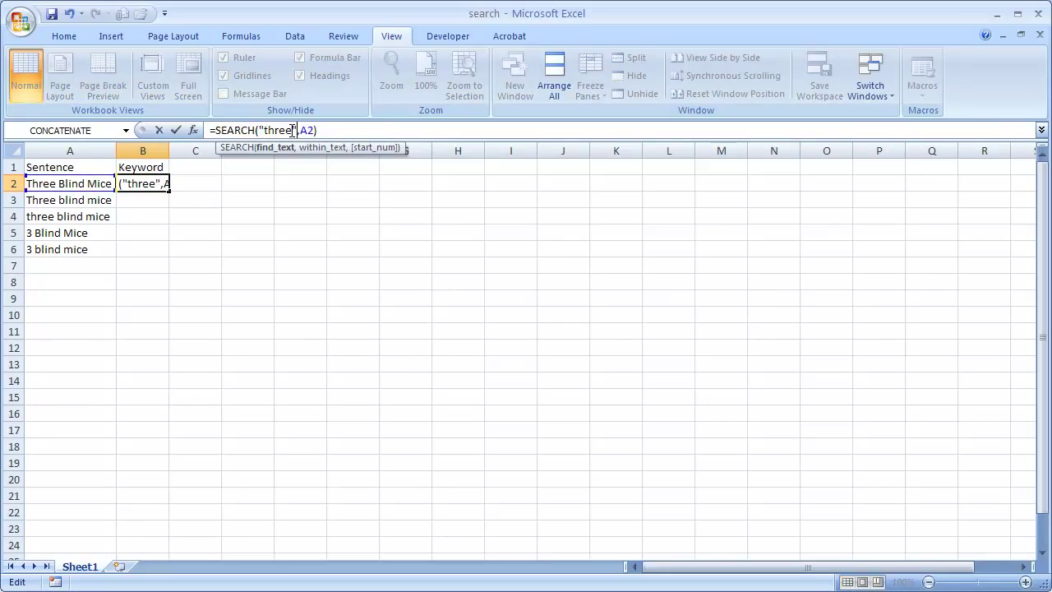
key("ctrl+Return")
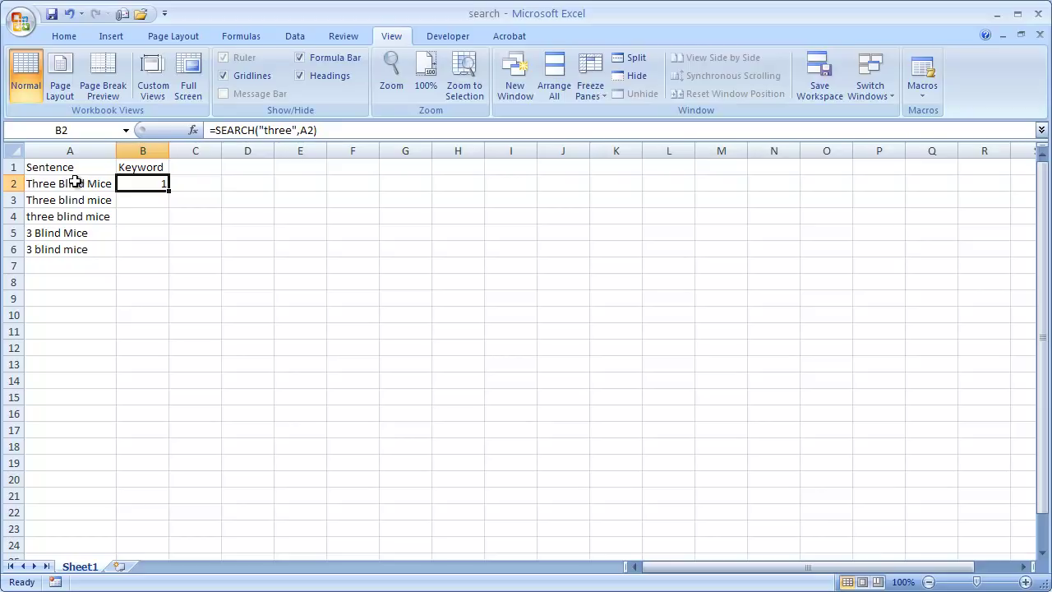
double_click(168, 188)
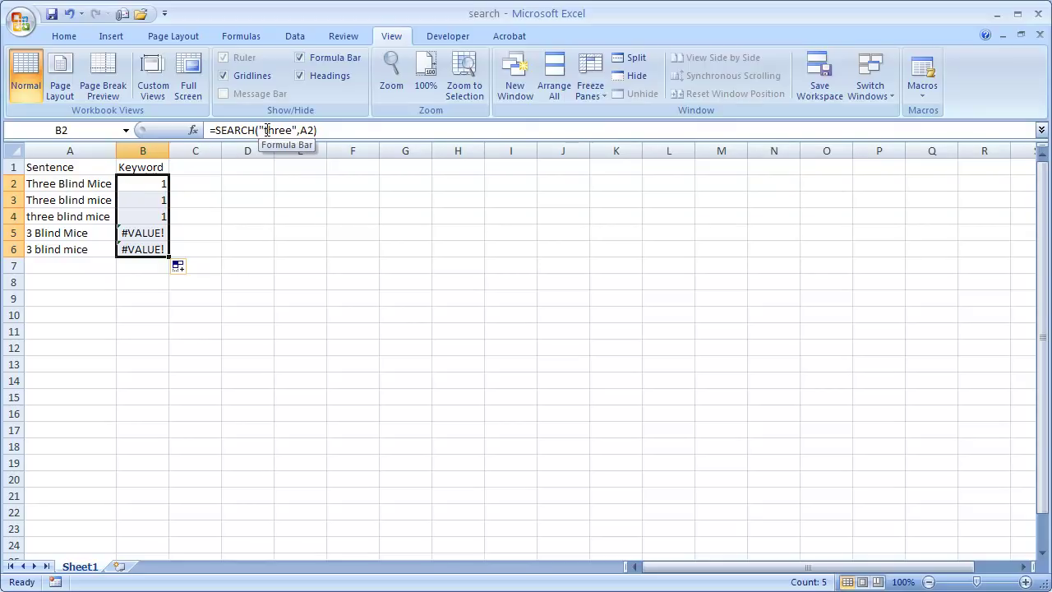
- Capitalize the search text in B2's formula to "Three" and fill the formula down through B6
left_click(160, 180)
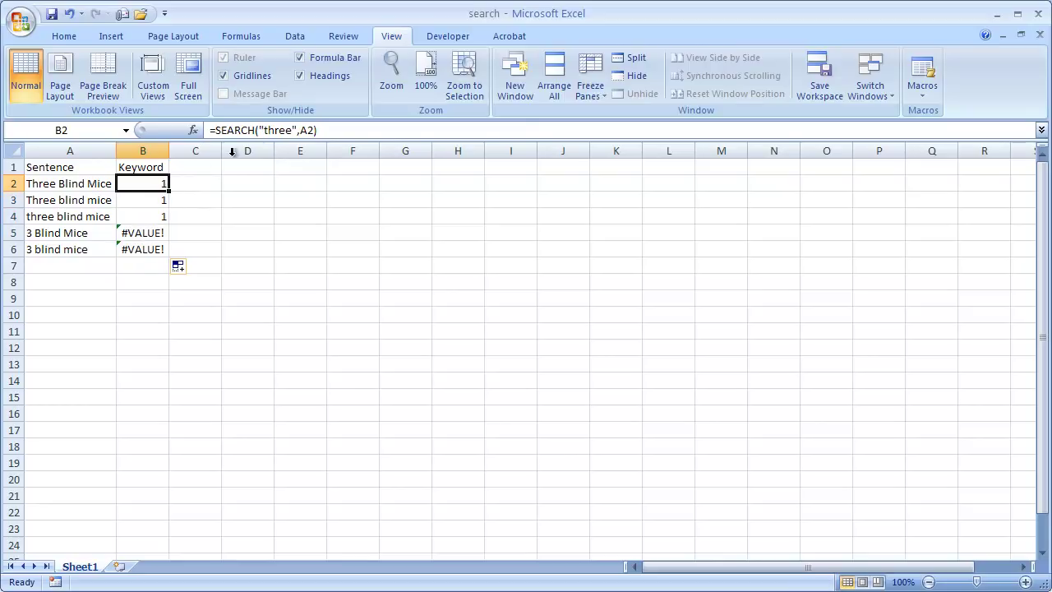
left_click(269, 132)
key("BackSpace")
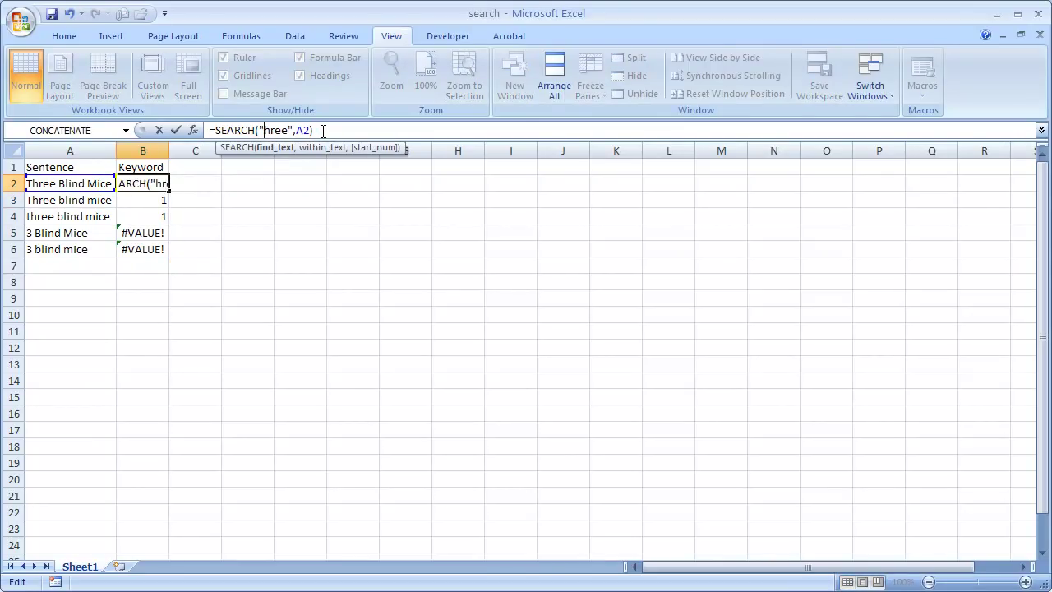
type("T")
key("ctrl+Return")
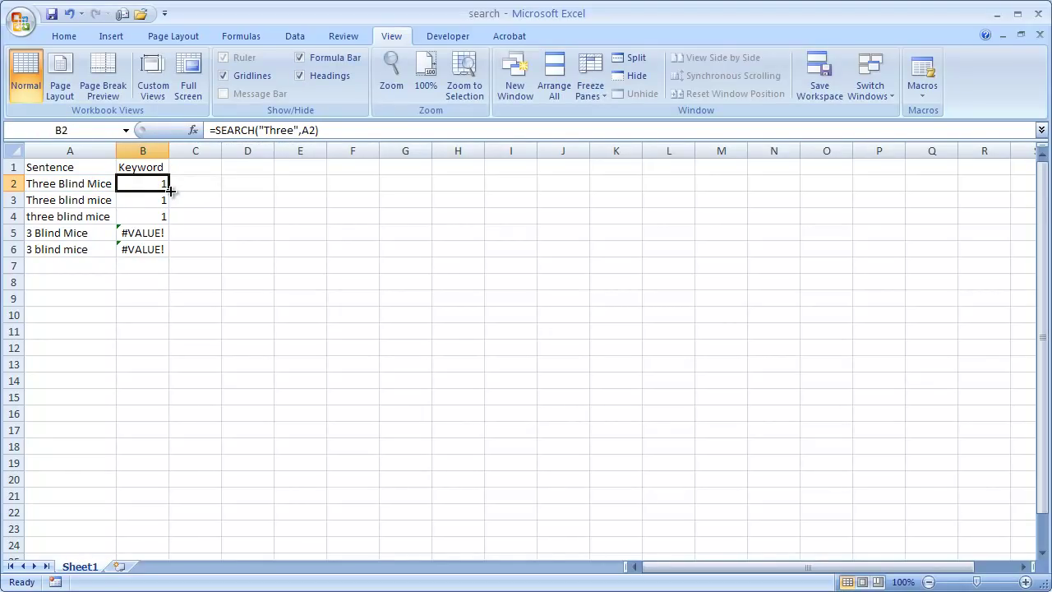
left_click_drag(169, 190, 161, 266)
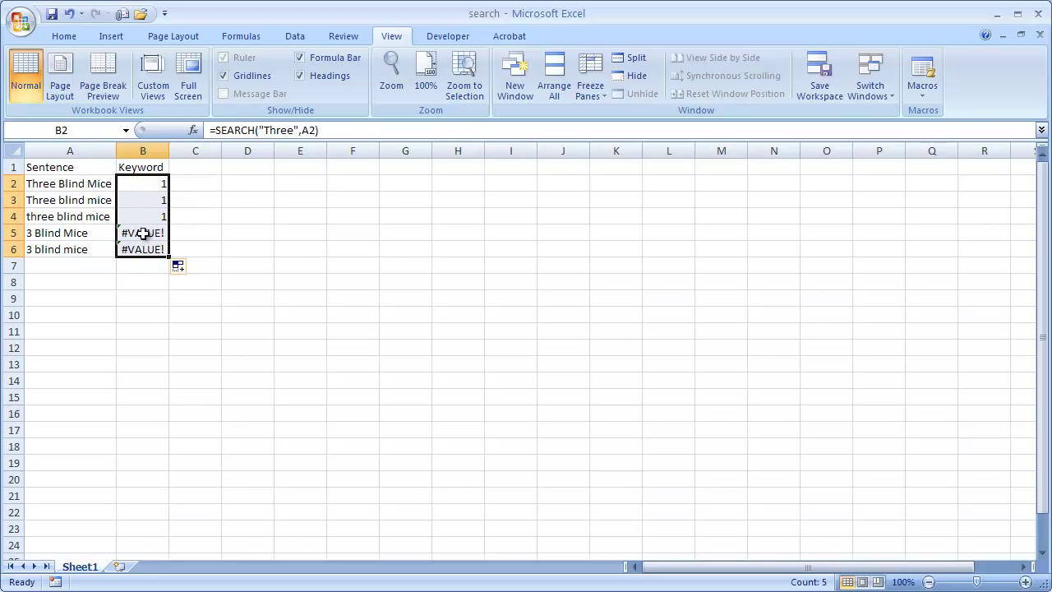
- Enter =ISNUMBER(B2) in cell C2 and fill it down through C6
left_click(190, 181)
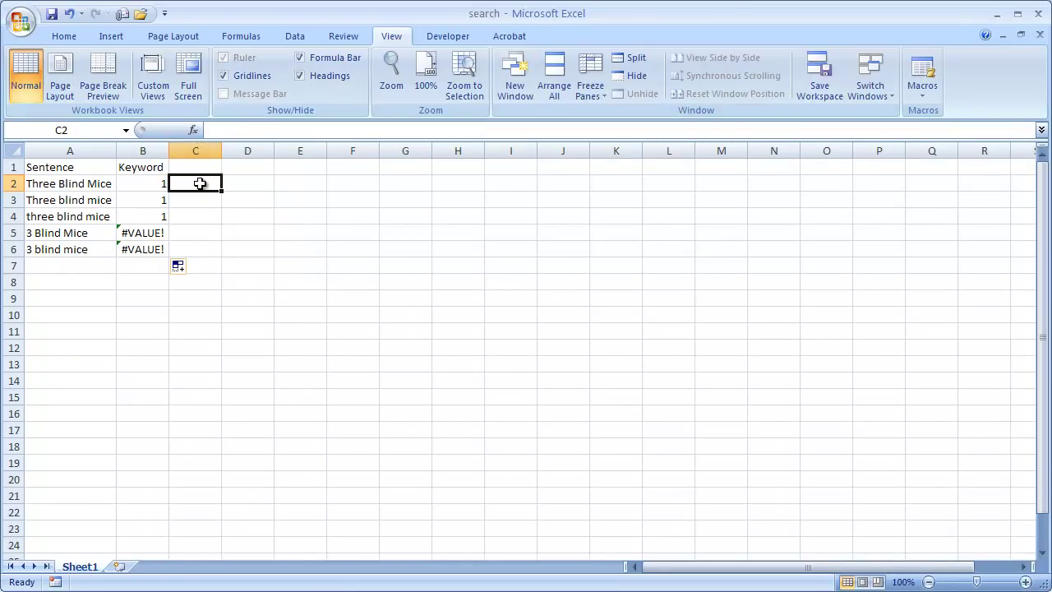
type("=")
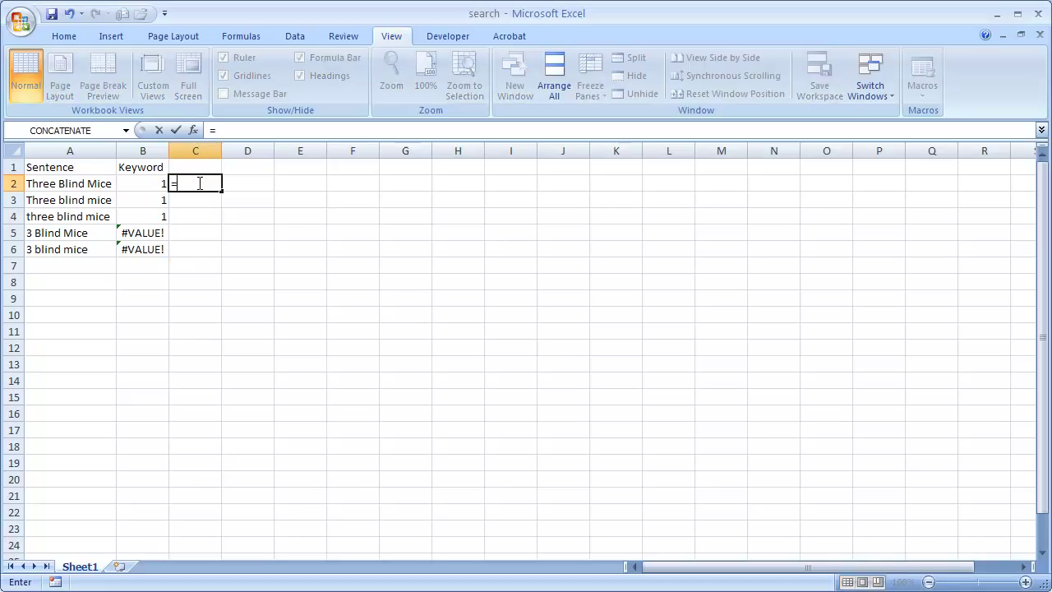
type("isnu")
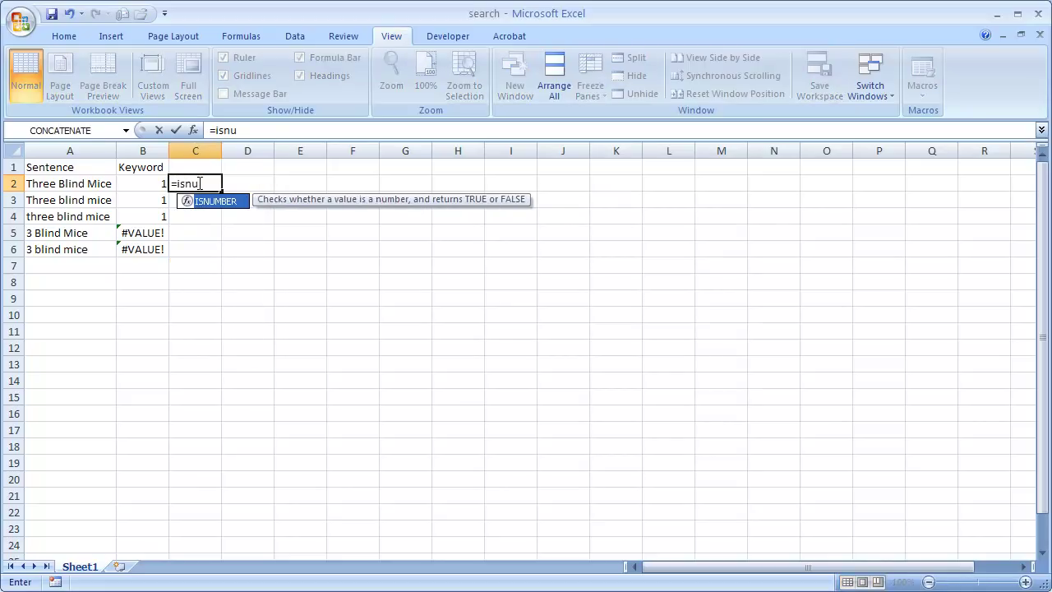
key("Tab")
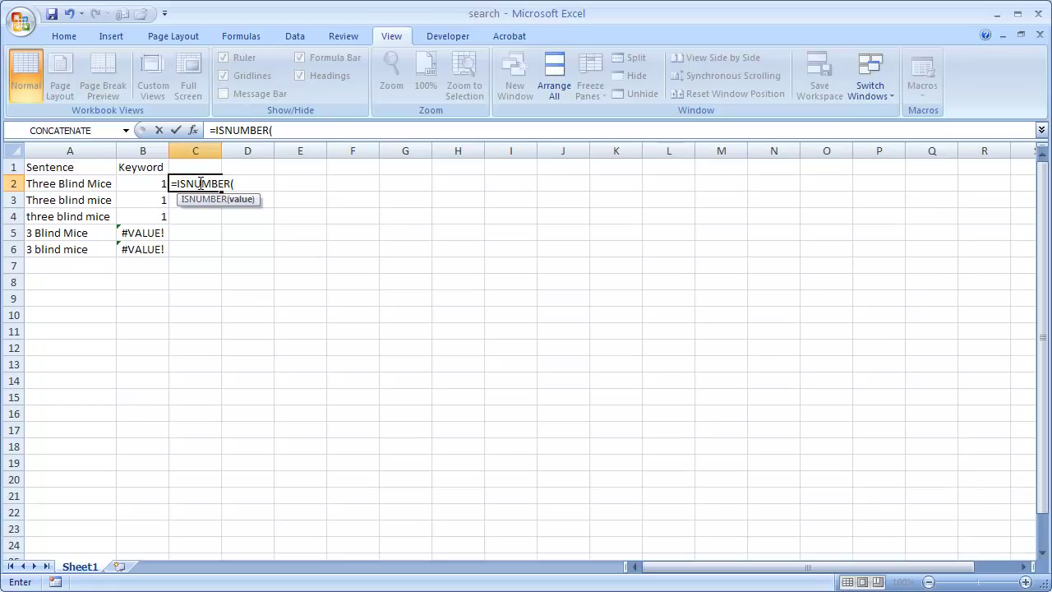
left_click(142, 183)
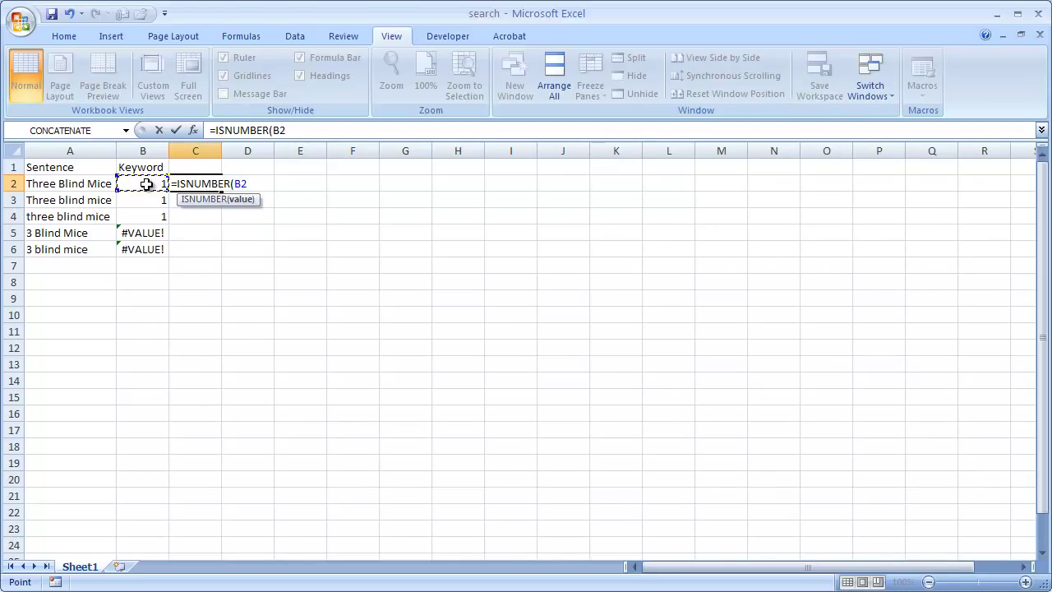
type(")")
key("ctrl+Return")
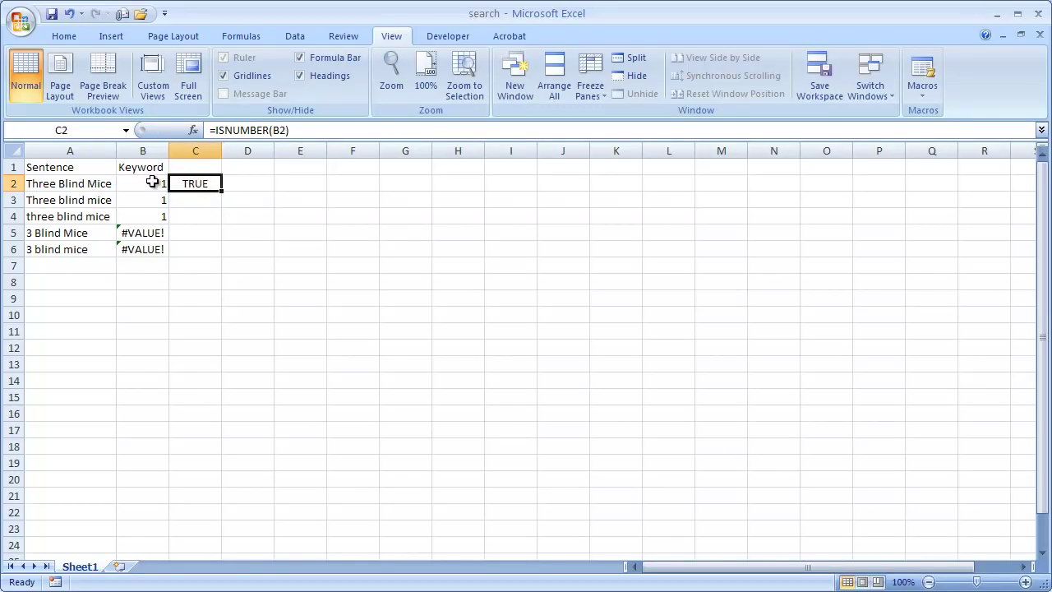
double_click(221, 191)
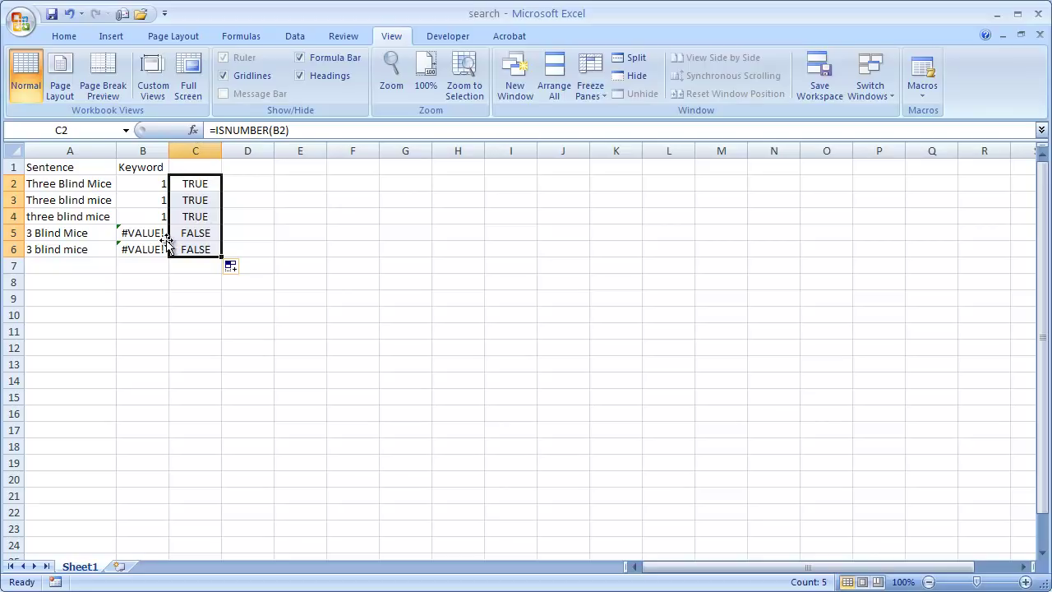
- Enter =IF(C2,"Yes","No") in cell D2 and fill it down through D6
left_click(239, 184)
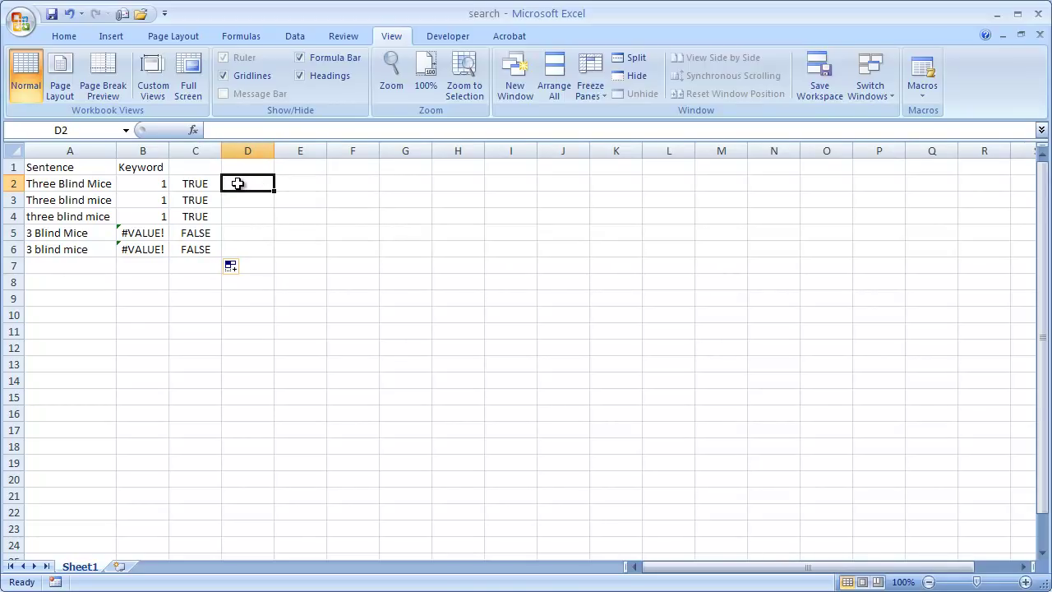
type("=if")
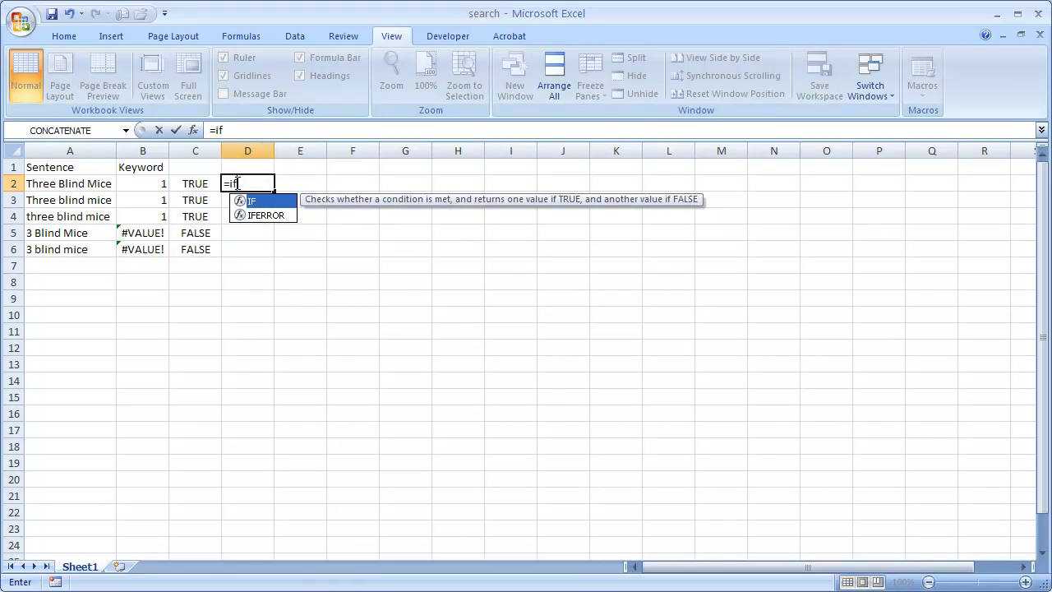
type("(")
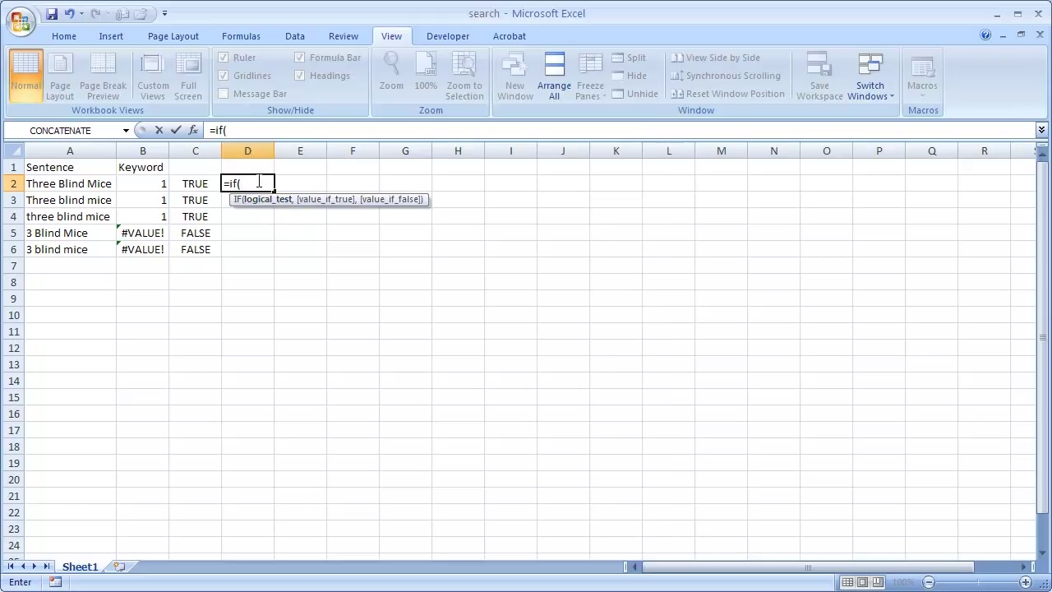
left_click(194, 183)
type(",")
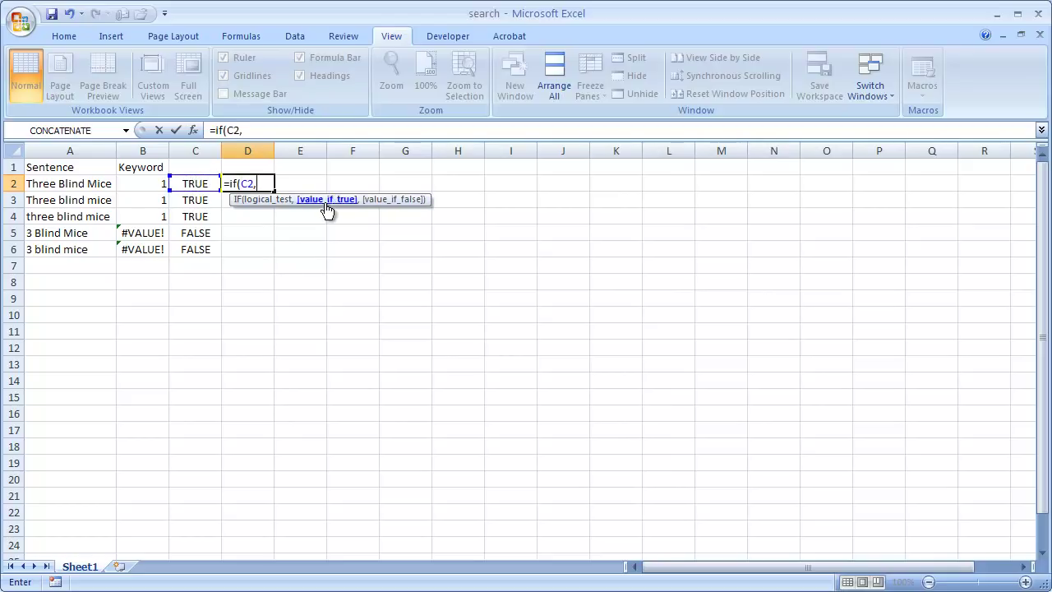
type("\"Yes")
type("\"")
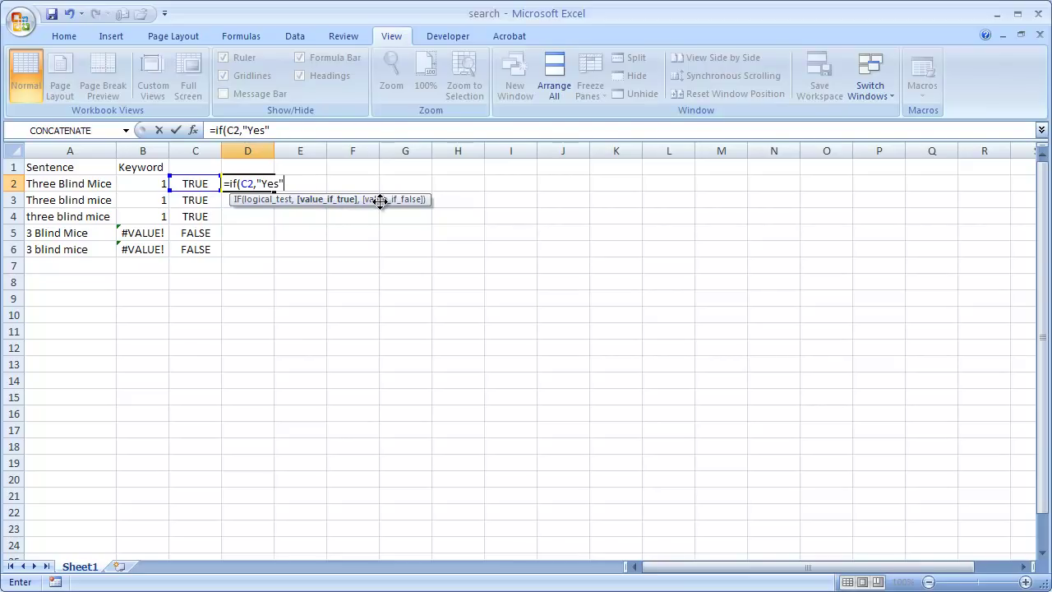
type(",\"No")
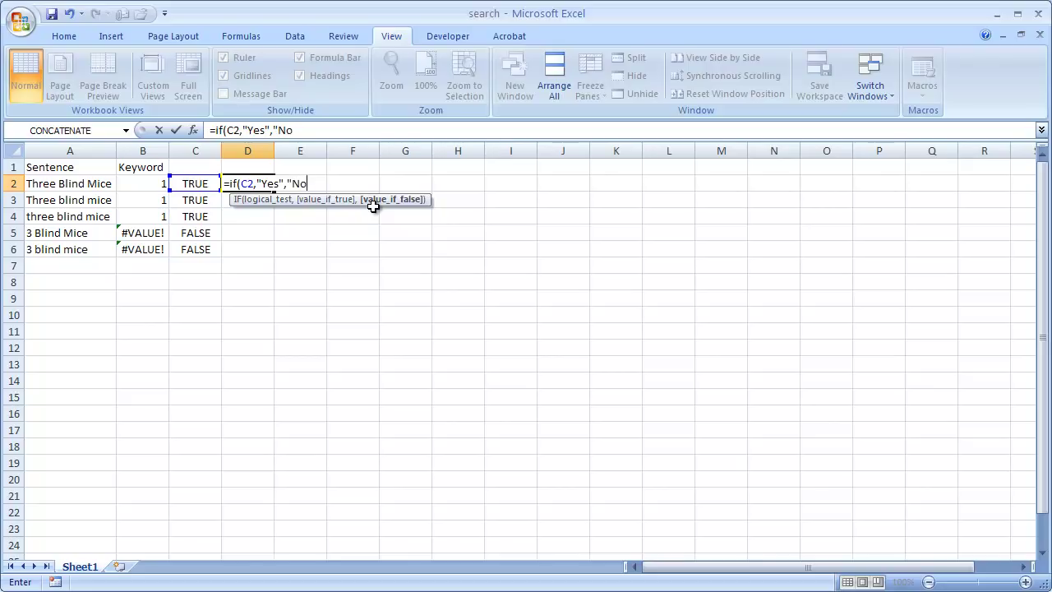
type("\")")
key("ctrl+Return")
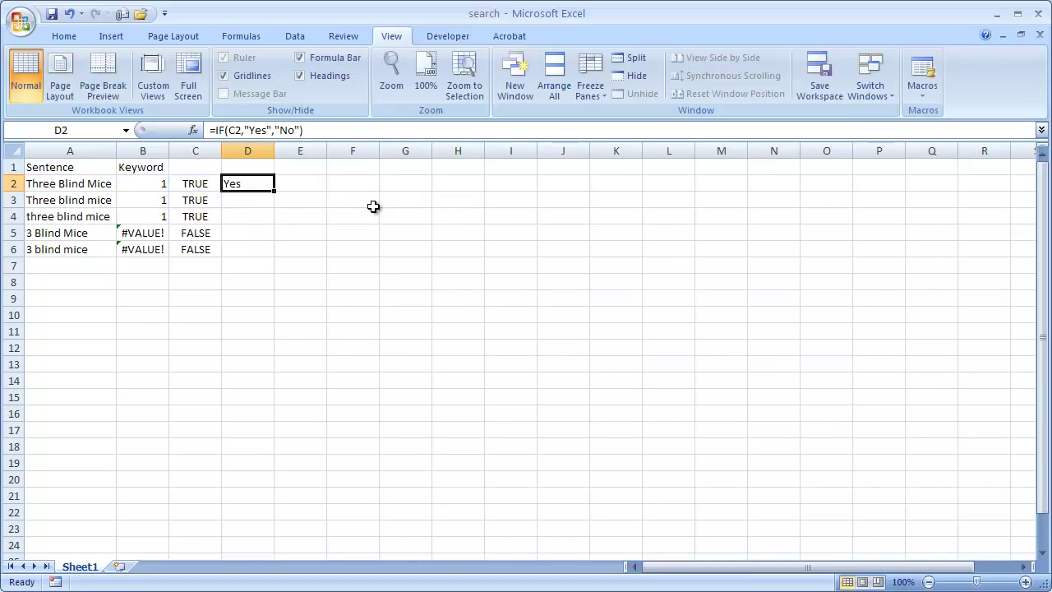
double_click(273, 190)
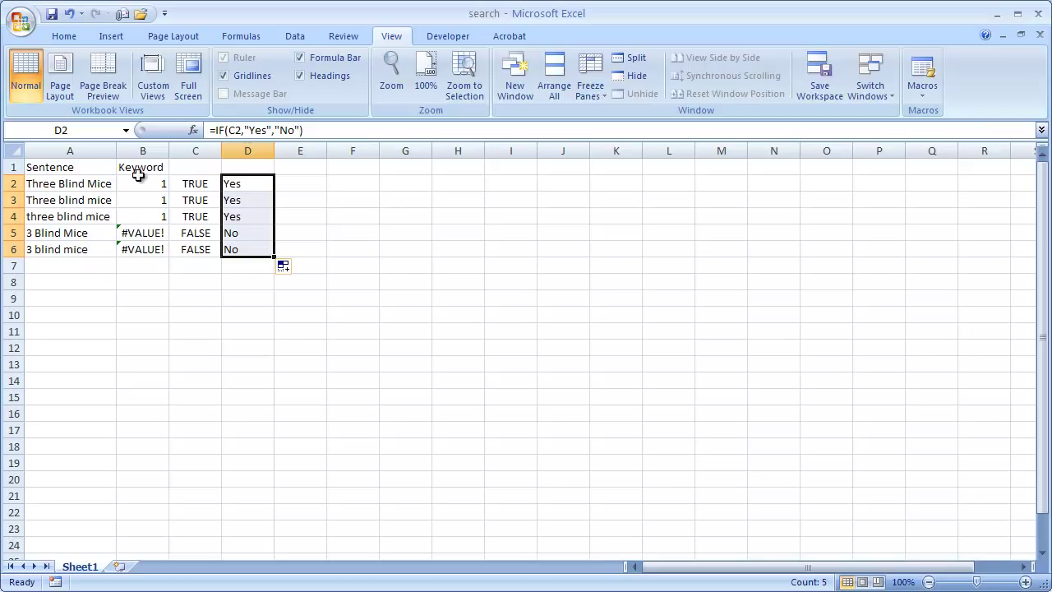
- Clear the contents of columns C and D
left_click_drag(194, 152, 258, 153)
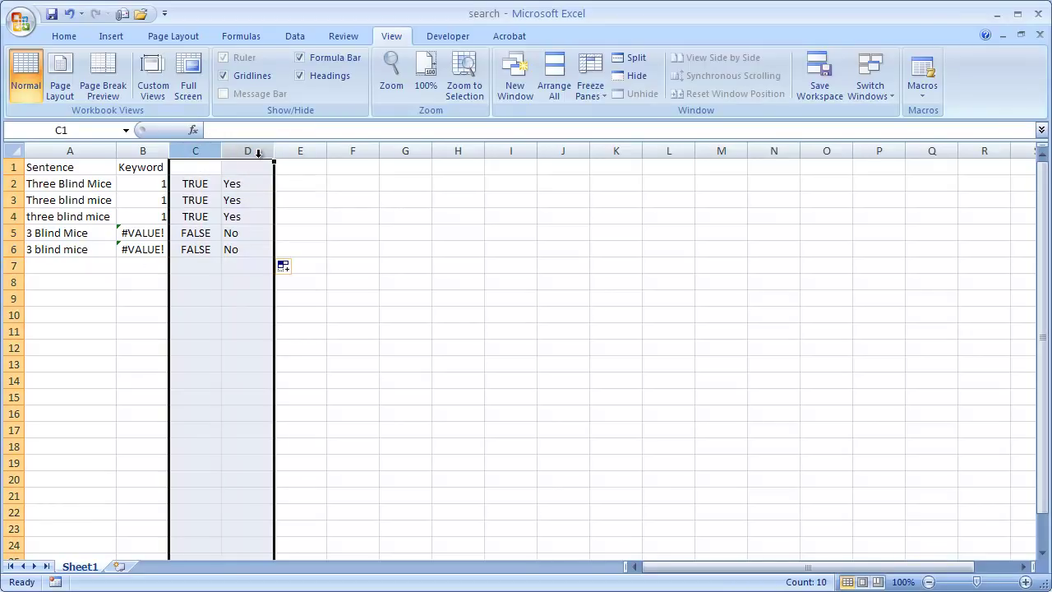
key("Delete")
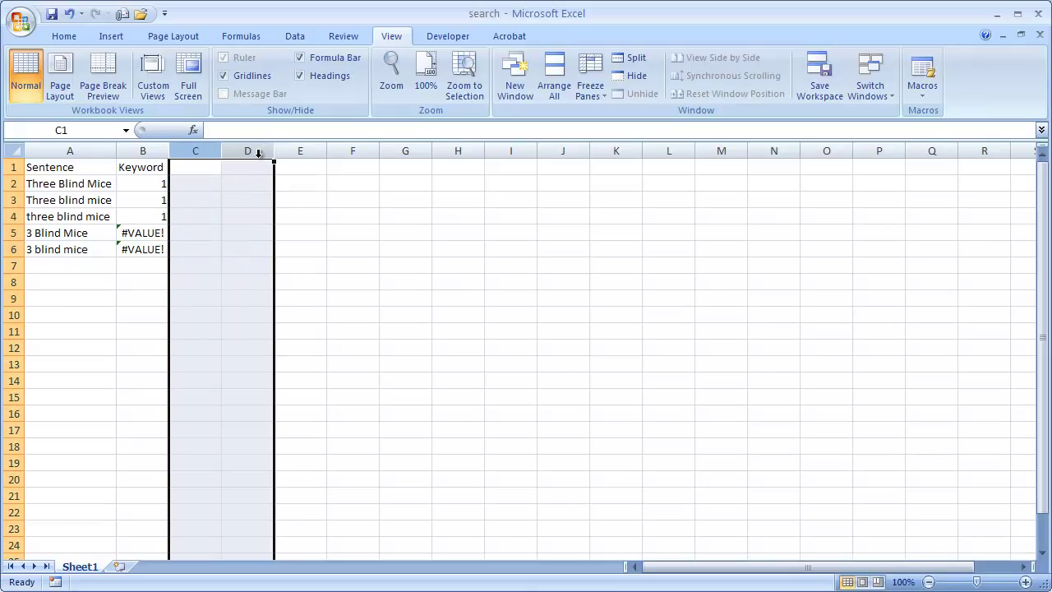
- Wrap the search formula in B2 in ISNUMBER so it reads =ISNUMBER(SEARCH("Three",A2))
left_click(142, 183)
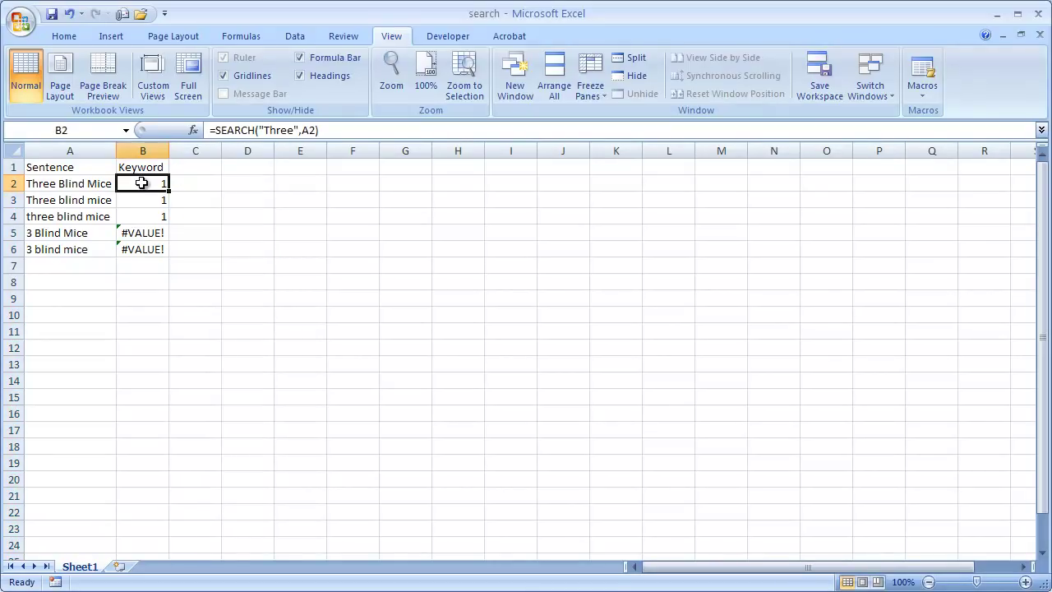
left_click(217, 129)
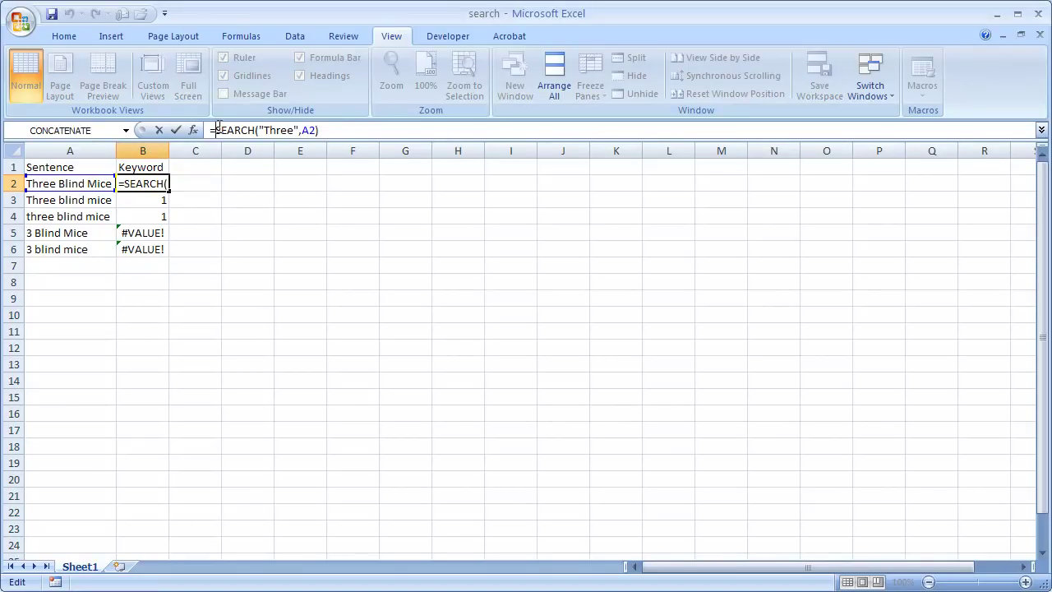
type("isnu")
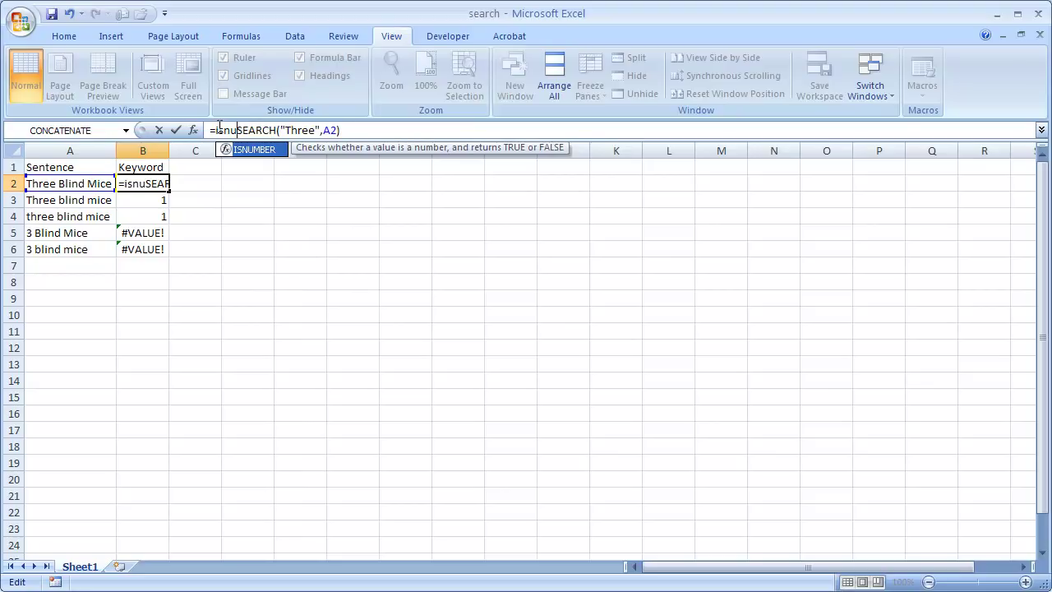
double_click(257, 153)
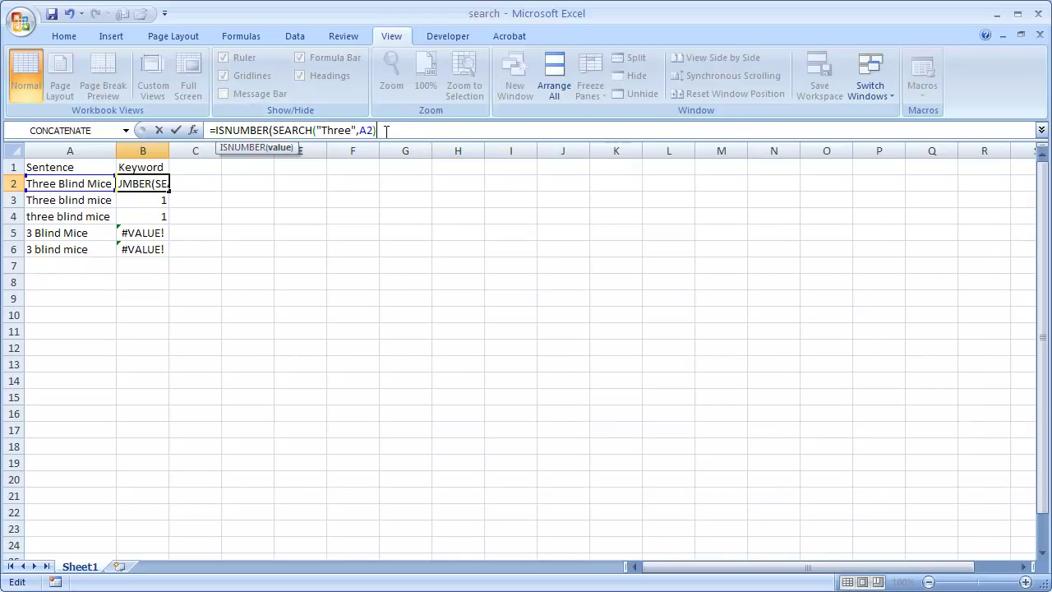
type(")")
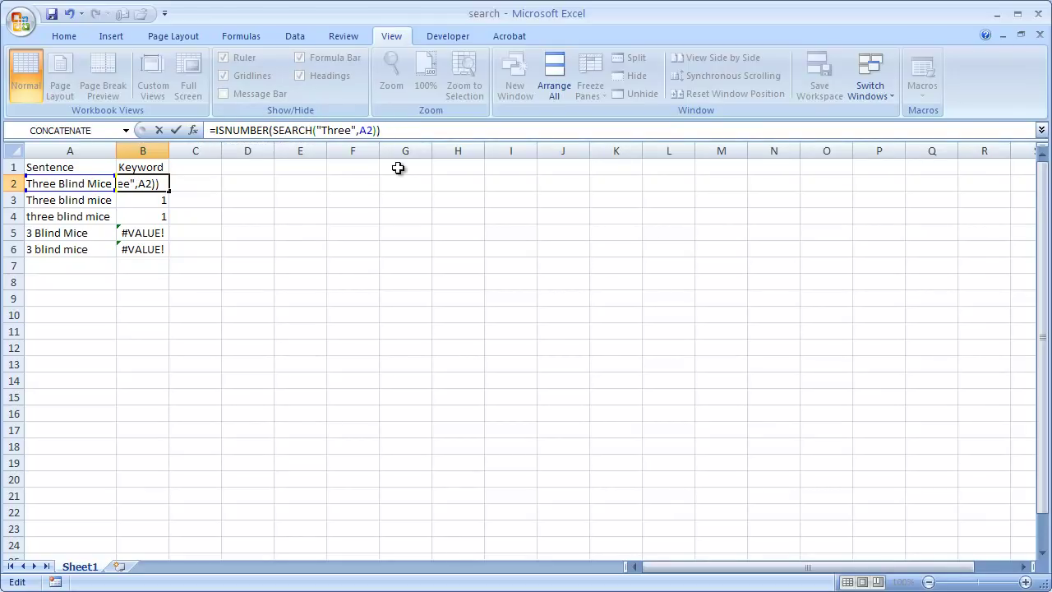
key("ctrl+Return")
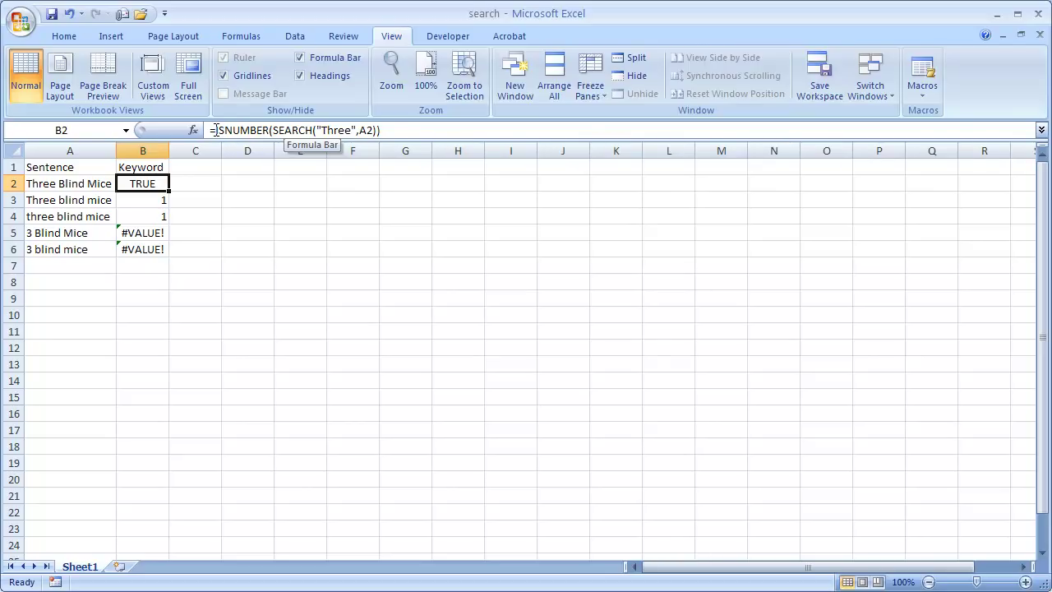
- Extend B2's formula to =IF(ISNUMBER(SEARCH("Three",A2)),"Yes","No") and fill it down through B6
left_click(215, 130)
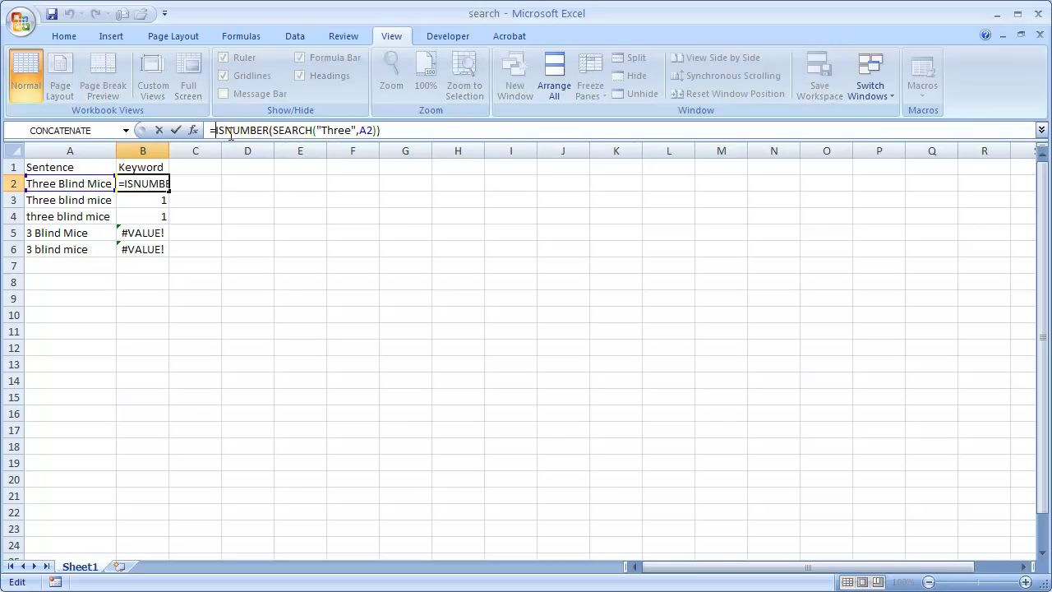
type("if(")
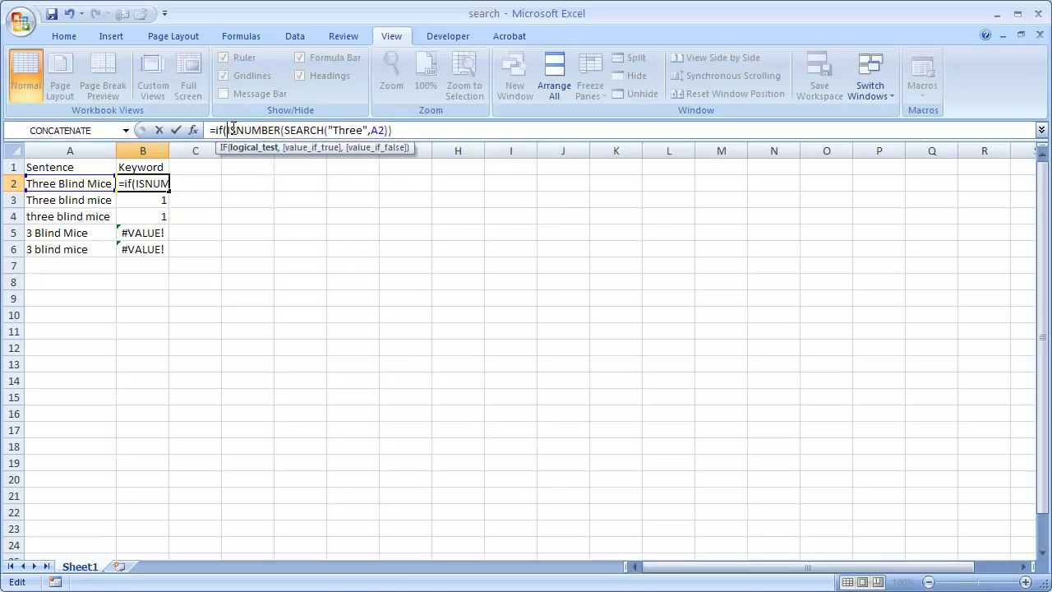
left_click(400, 129)
type("),")
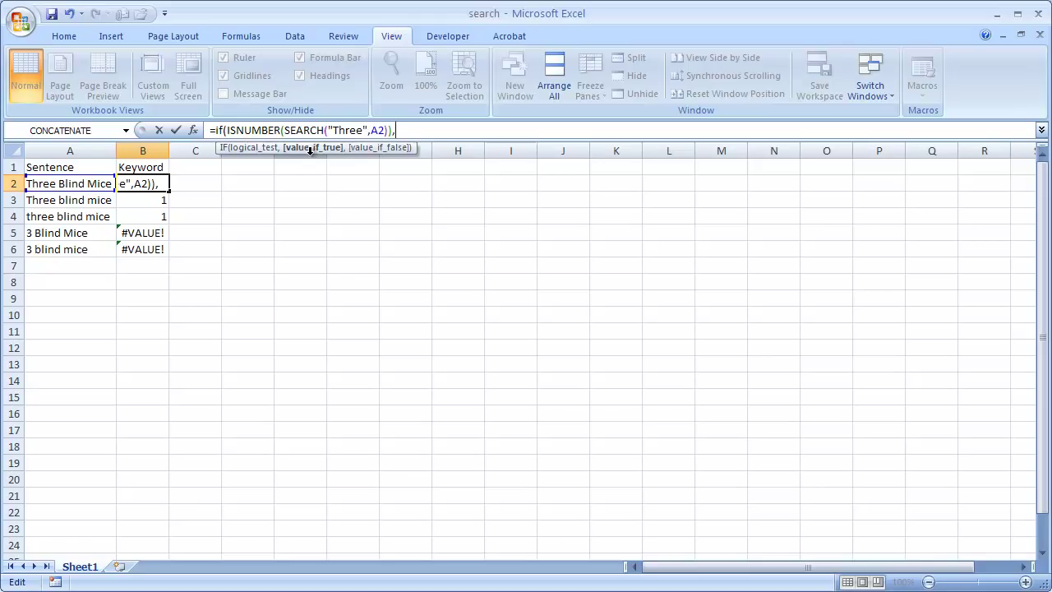
type("\"Yes\",")
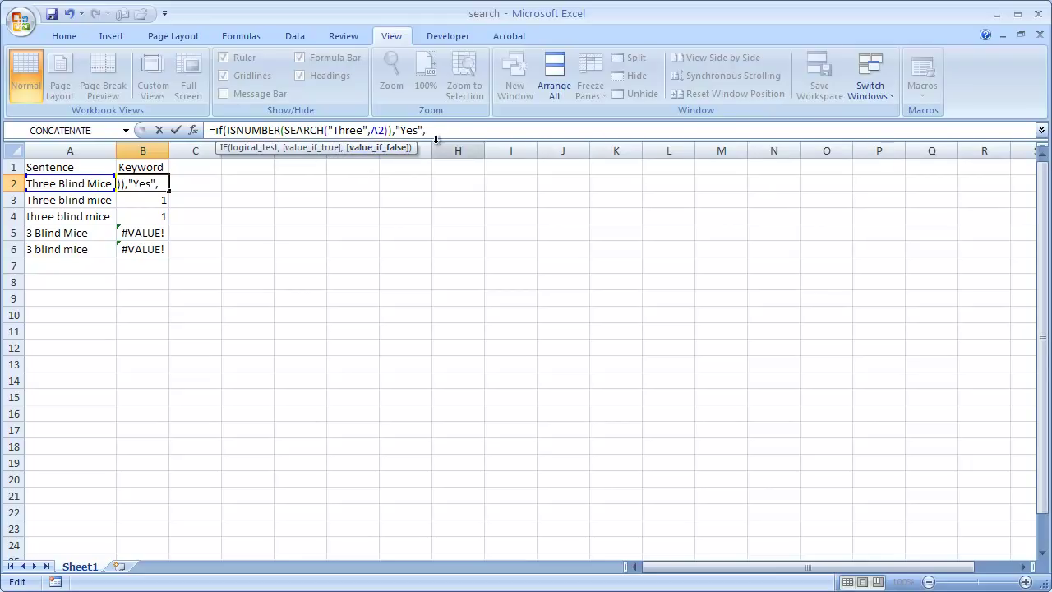
type("\"No\")")
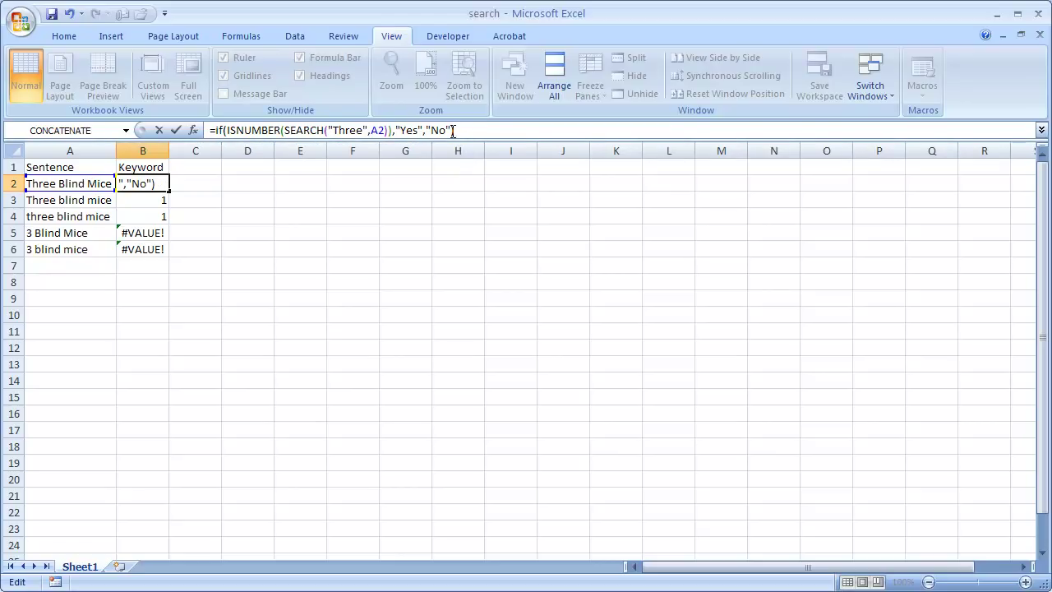
key("BackSpace")
key("Return")
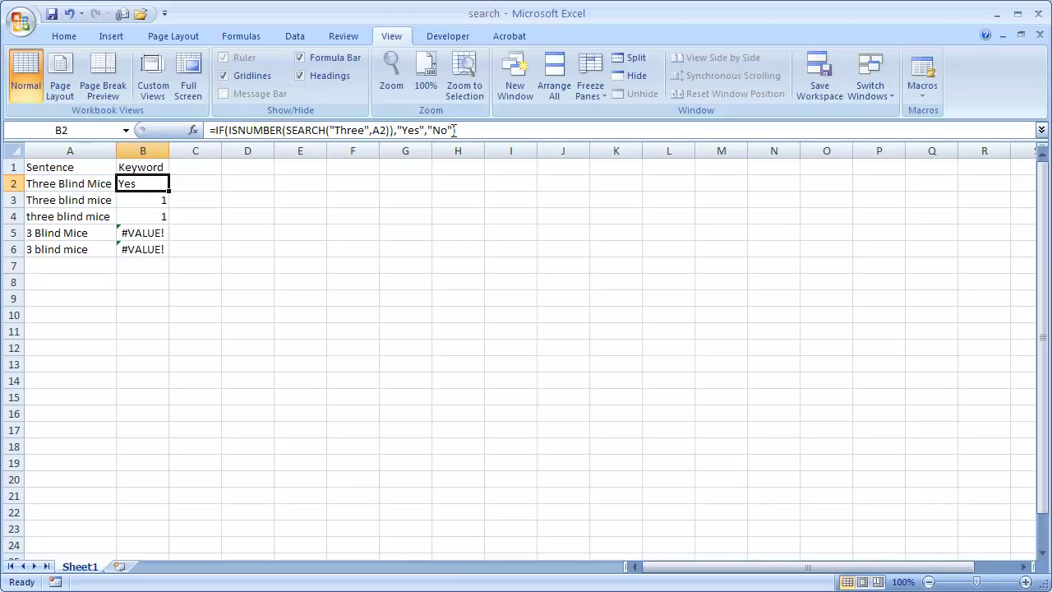
double_click(168, 191)
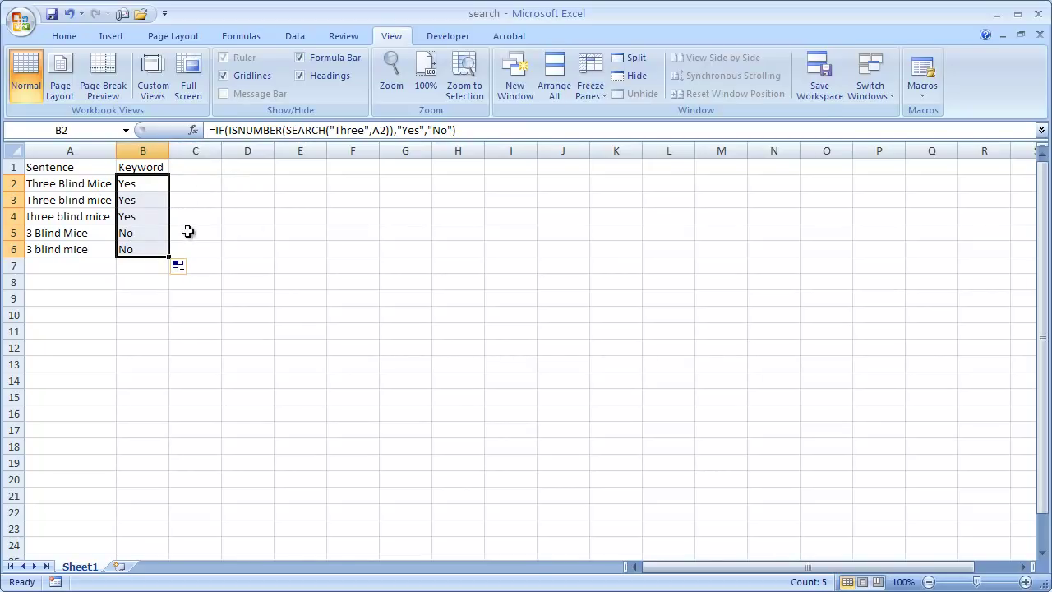
left_click(148, 183)
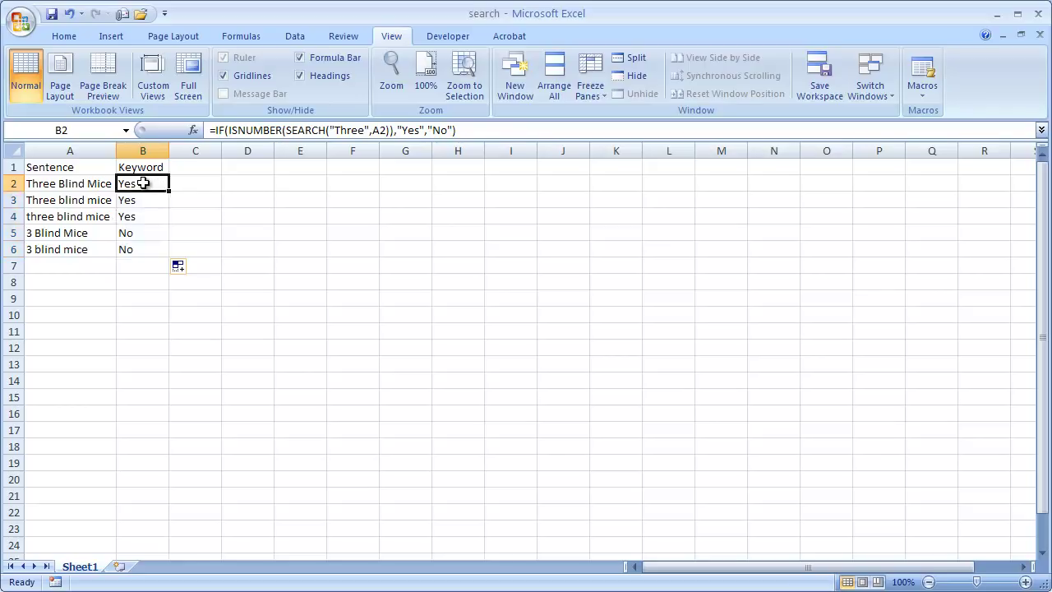